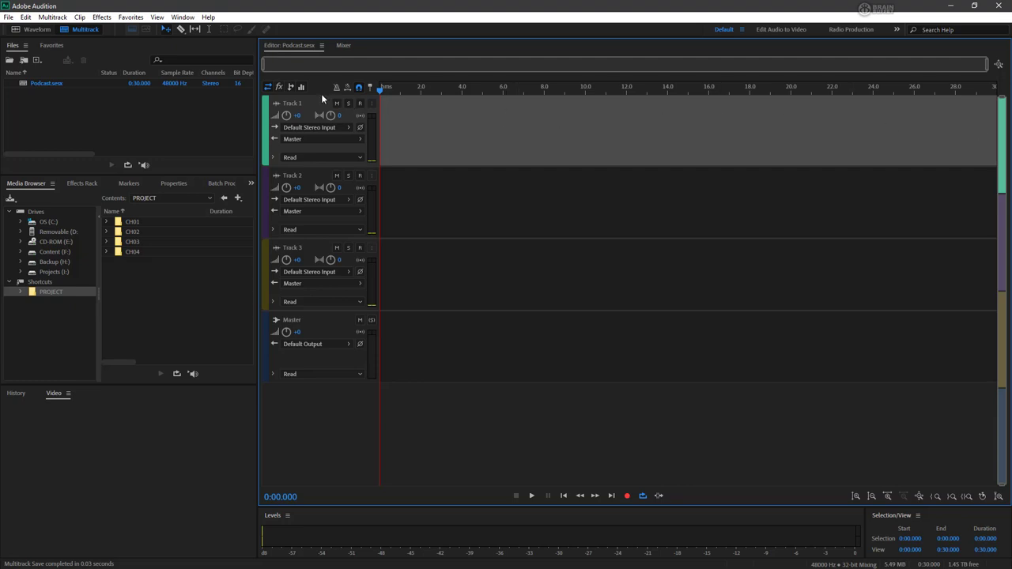
# Step: Type the names Music, Speaker A and Speaker B into the Track 1–3 name fields
pyautogui.click(292, 103)
pyautogui.write('Music')
pyautogui.click(302, 176)
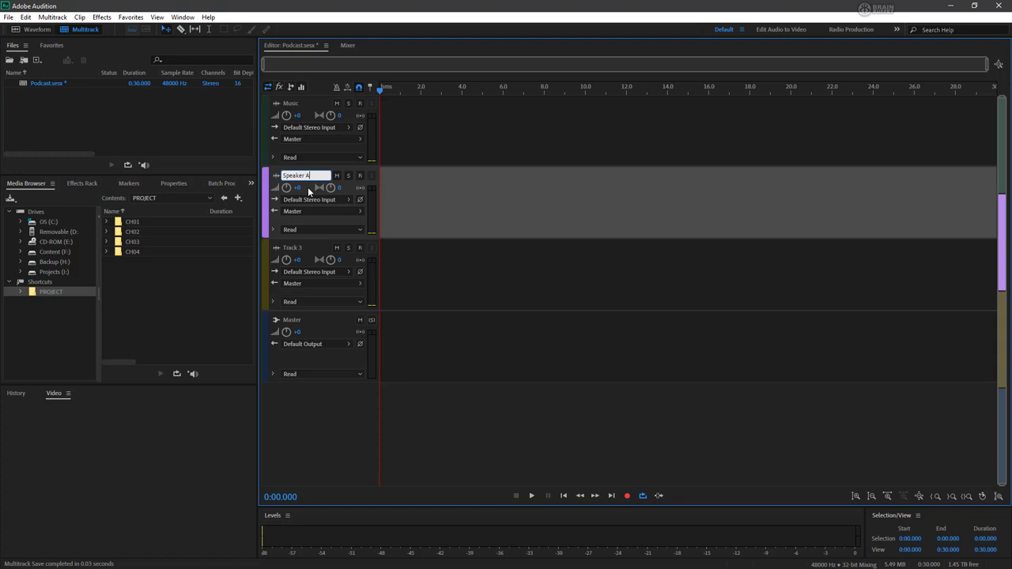
pyautogui.click(299, 247)
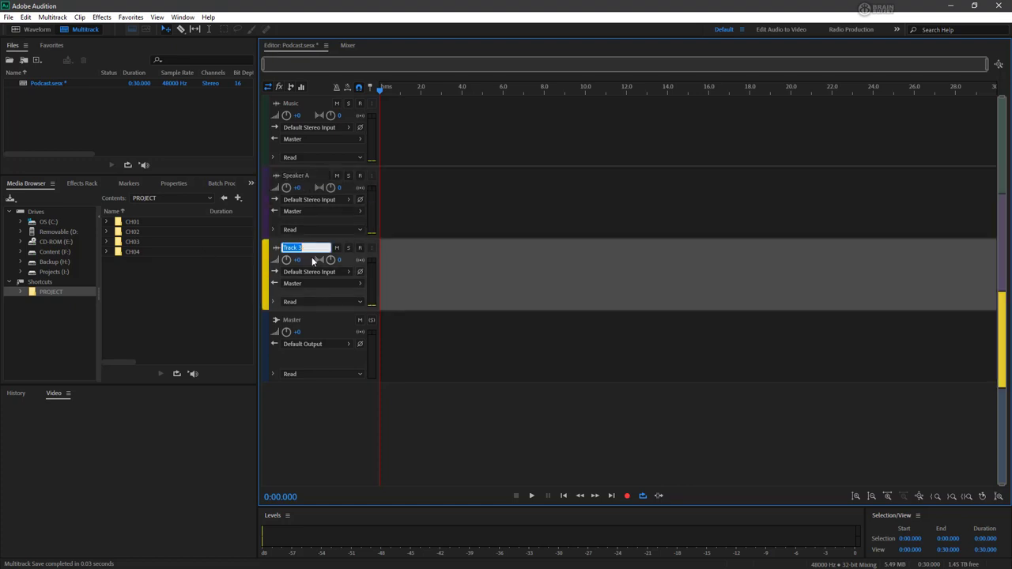
pyautogui.write('A')
pyautogui.write('Speake')
pyautogui.write('r B')
pyautogui.press('Return')
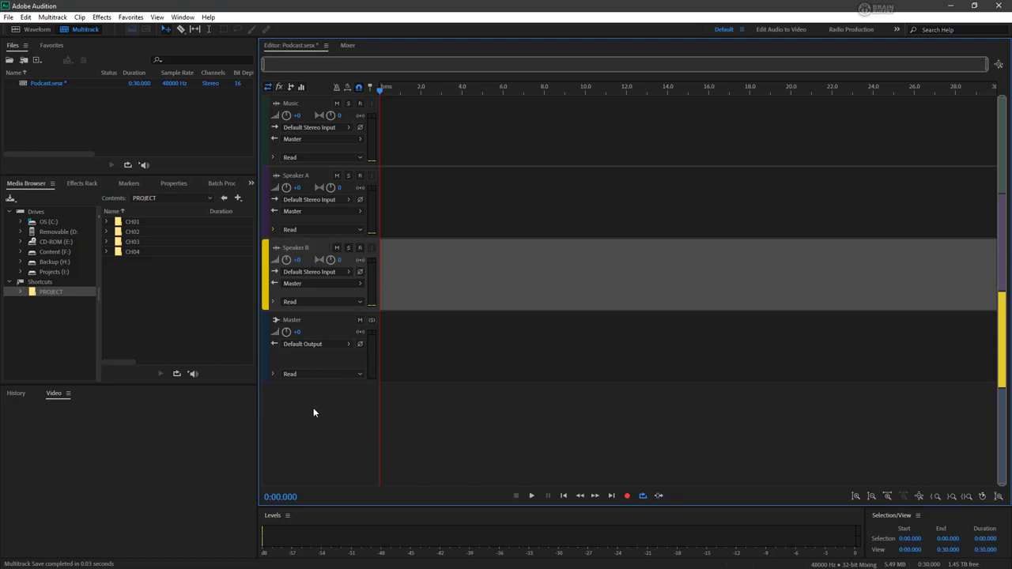
# Step: Select each track, briefly view the effects rack, then return to Inputs/Outputs with Speaker A selected
pyautogui.click(306, 99)
pyautogui.click(321, 172)
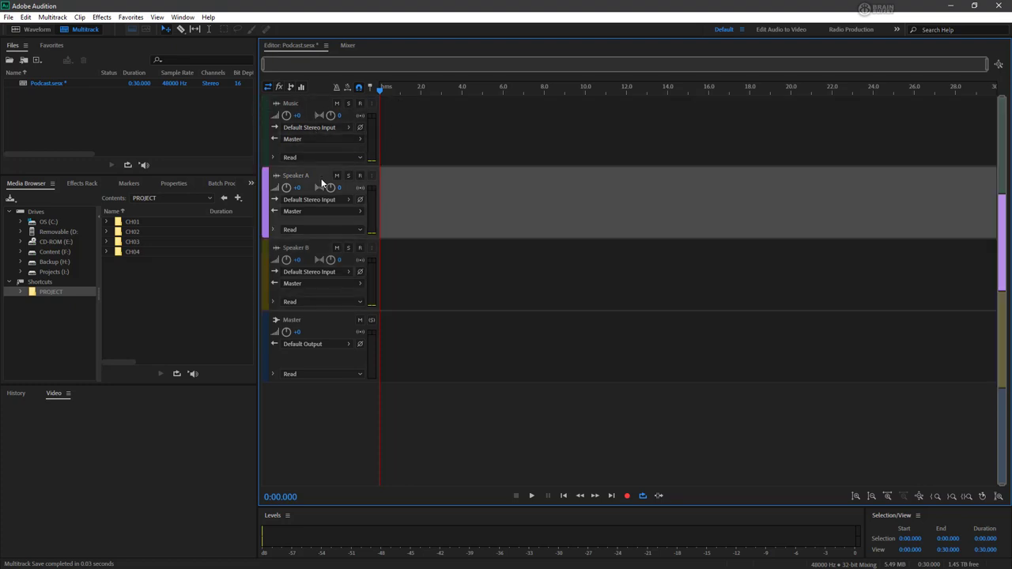
pyautogui.click(323, 249)
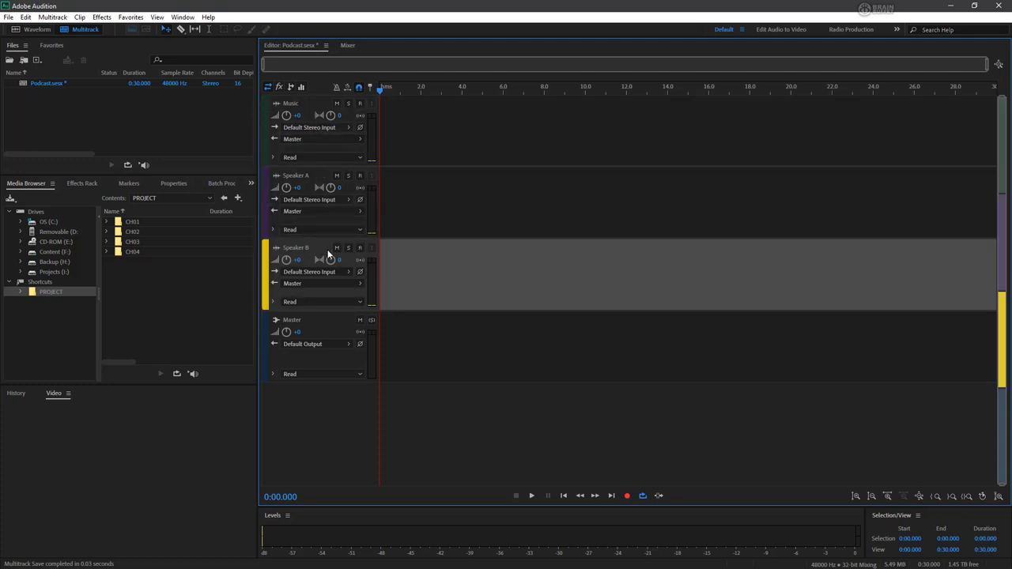
pyautogui.click(279, 87)
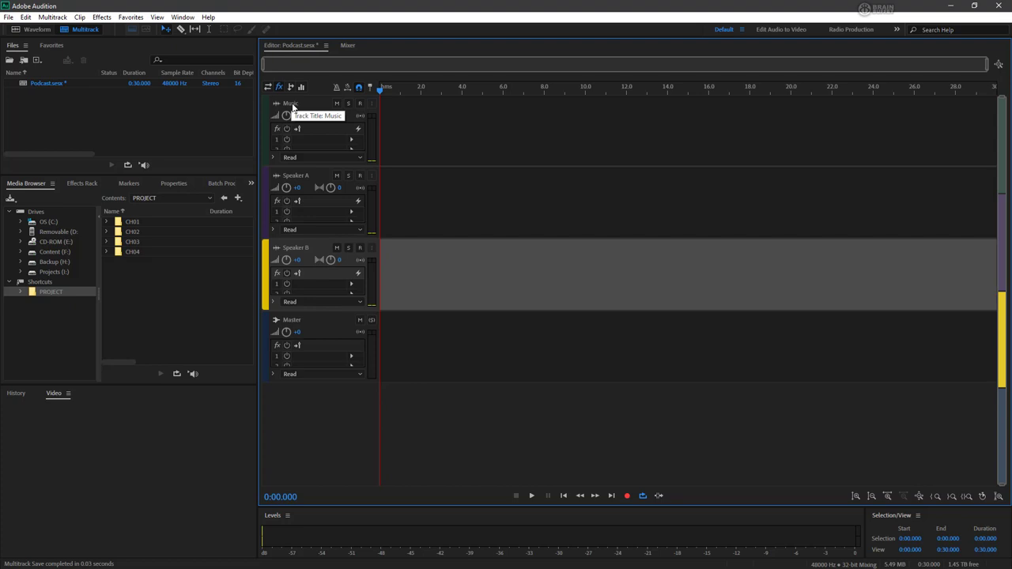
pyautogui.click(267, 88)
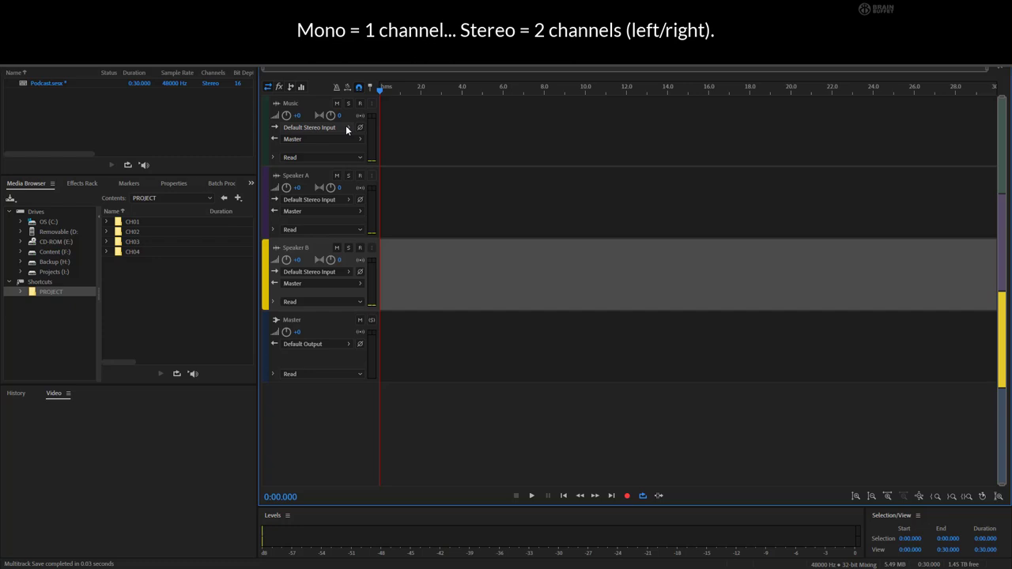
pyautogui.click(340, 203)
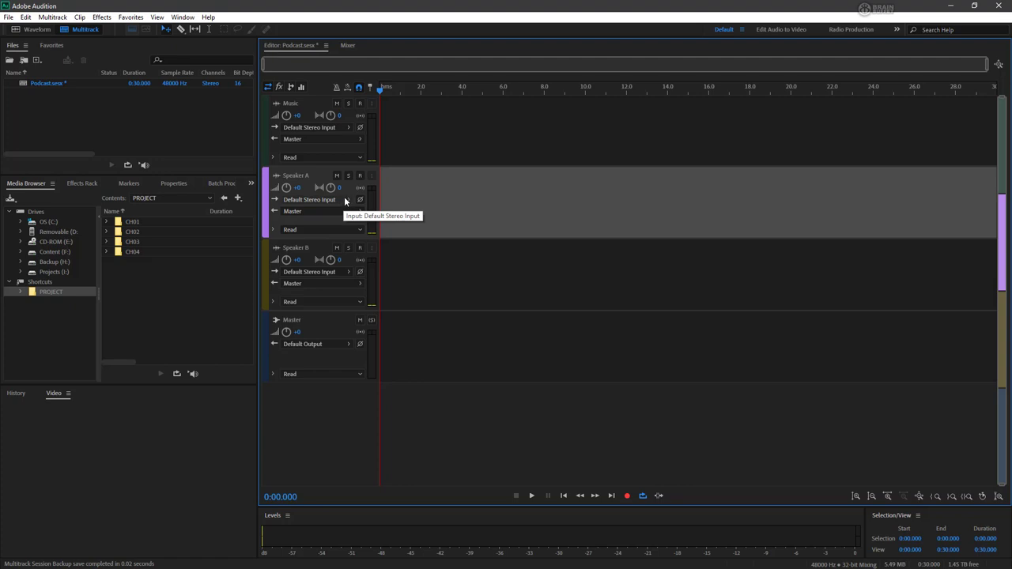
# Step: Set Speaker A's input to Mono [01M] Mic/Inst/Line In
pyautogui.click(347, 199)
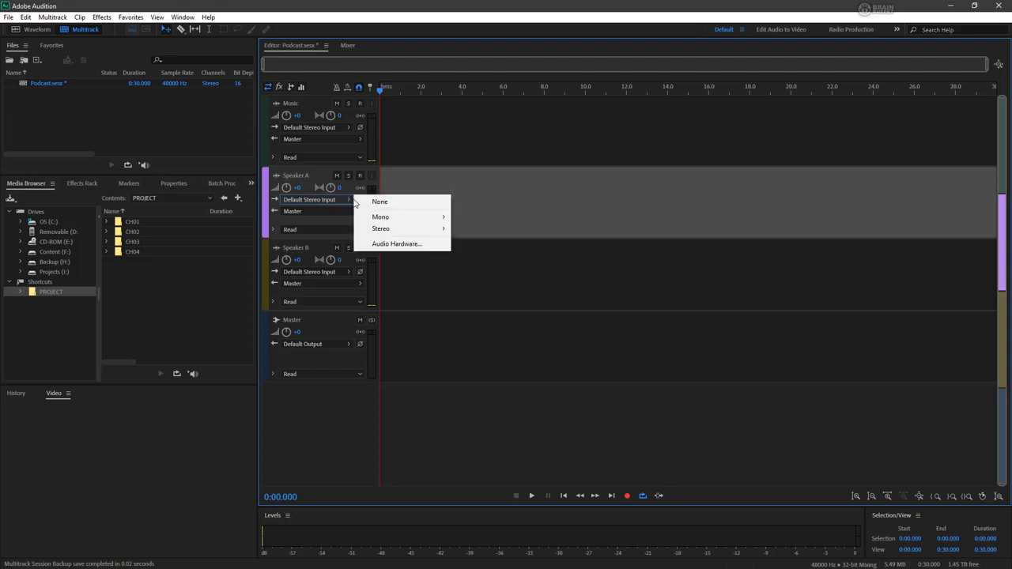
pyautogui.moveTo(389, 219)
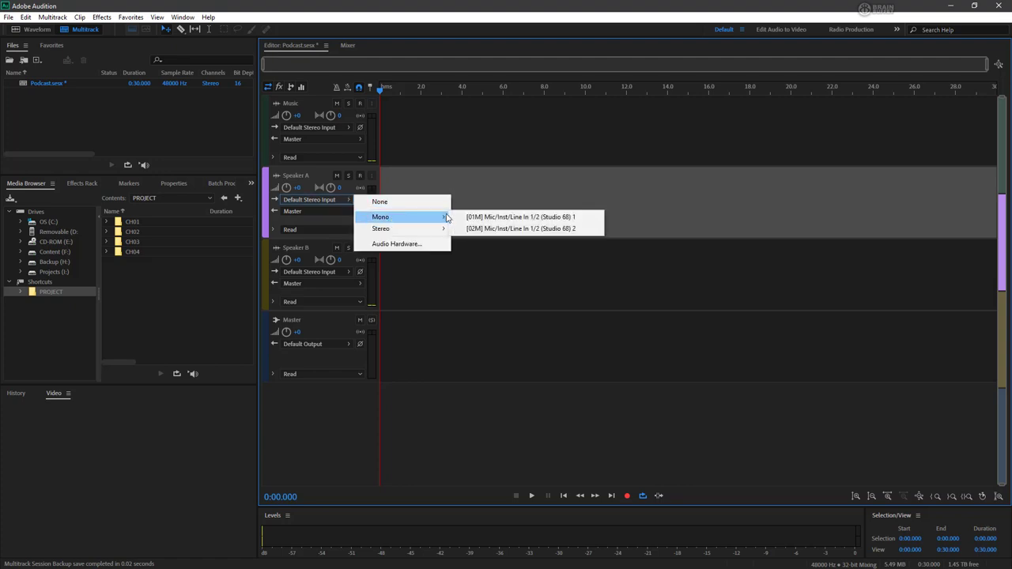
pyautogui.click(512, 218)
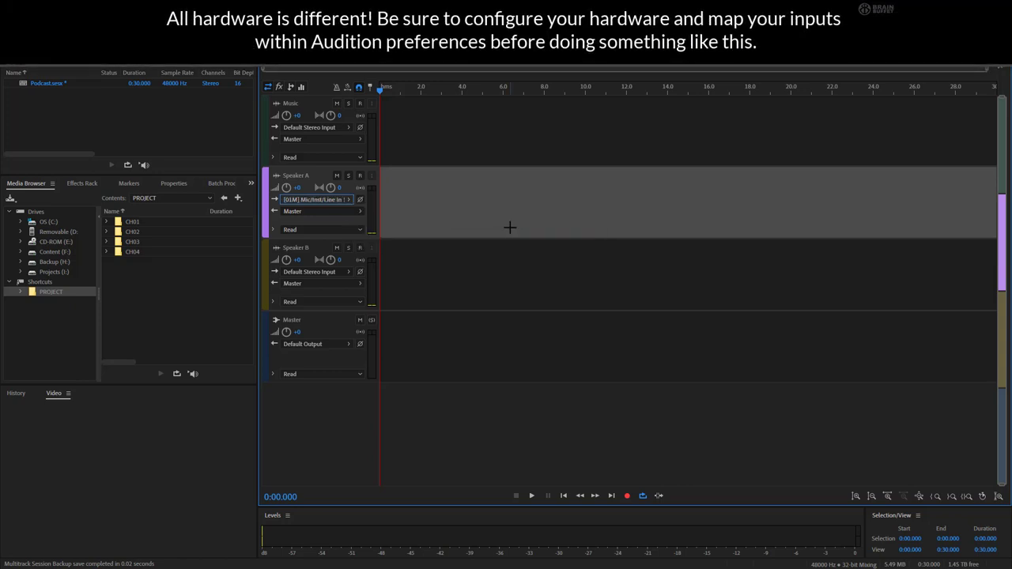
# Step: Set Speaker B's input to Mono [02M] Mic/Inst/Line In
pyautogui.click(333, 266)
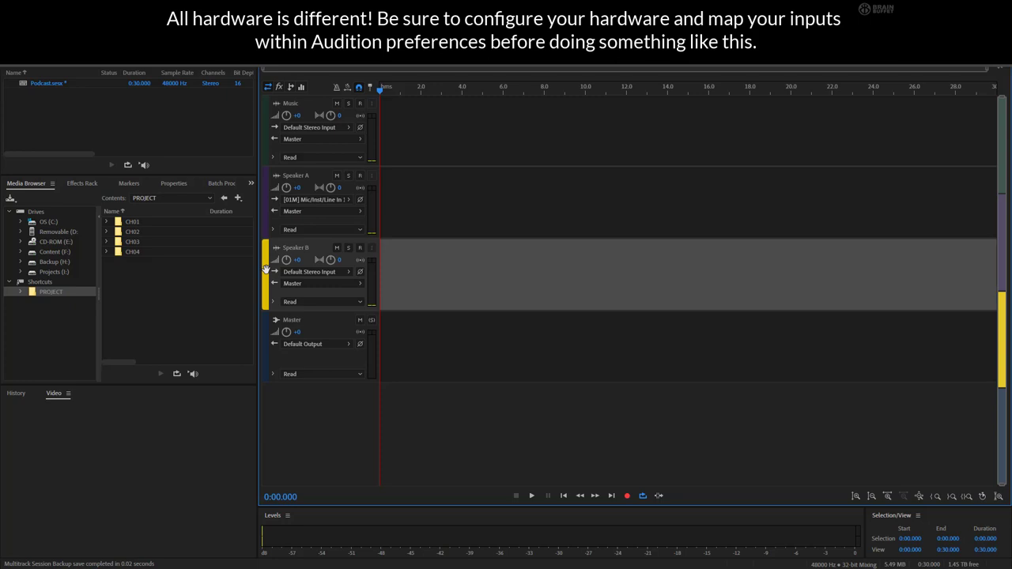
pyautogui.click(343, 271)
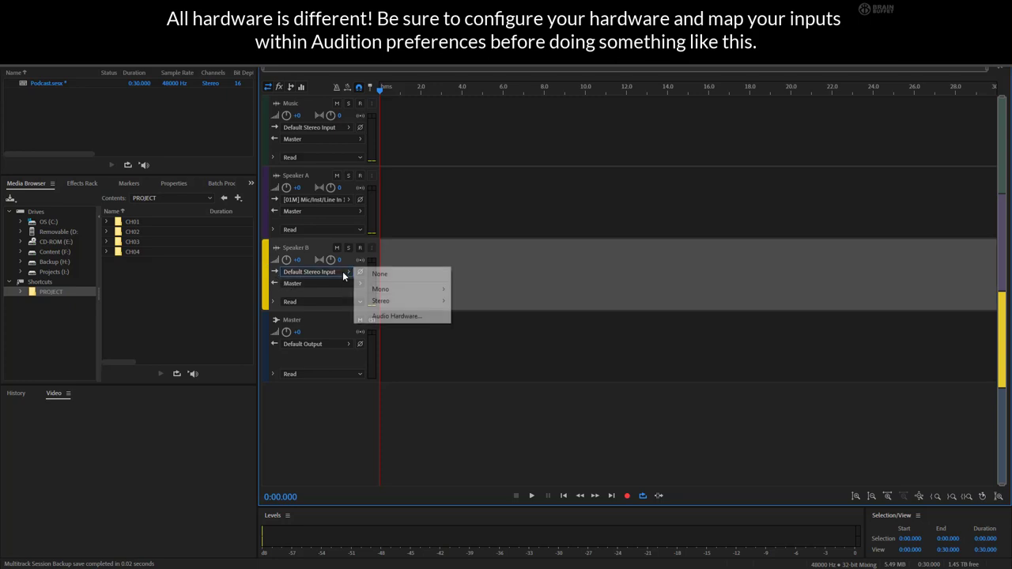
pyautogui.moveTo(384, 290)
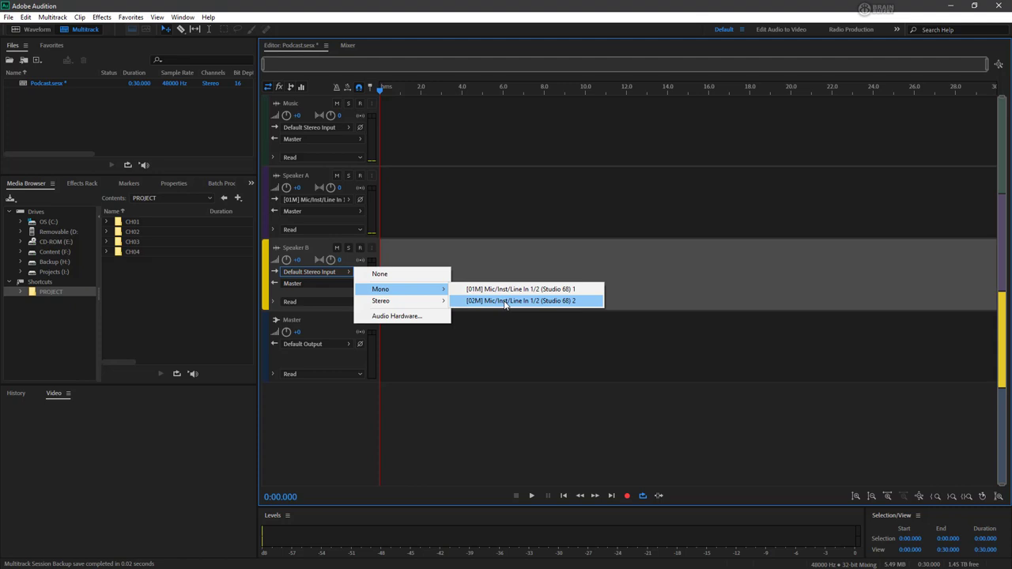
pyautogui.click(507, 302)
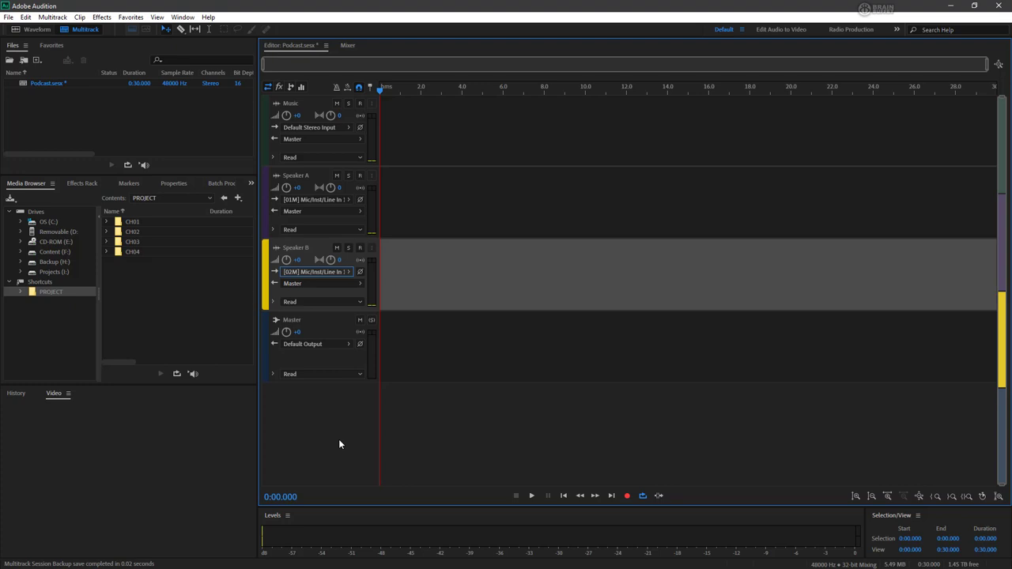
# Step: Enable Record Arm on the Speaker B and Speaker A tracks
pyautogui.click(338, 441)
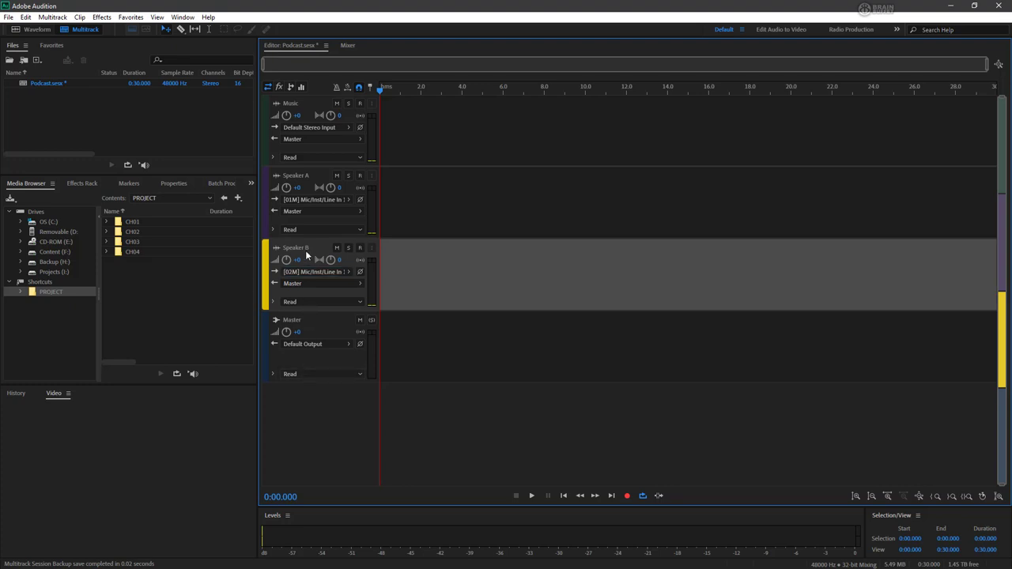
pyautogui.click(361, 248)
pyautogui.click(359, 176)
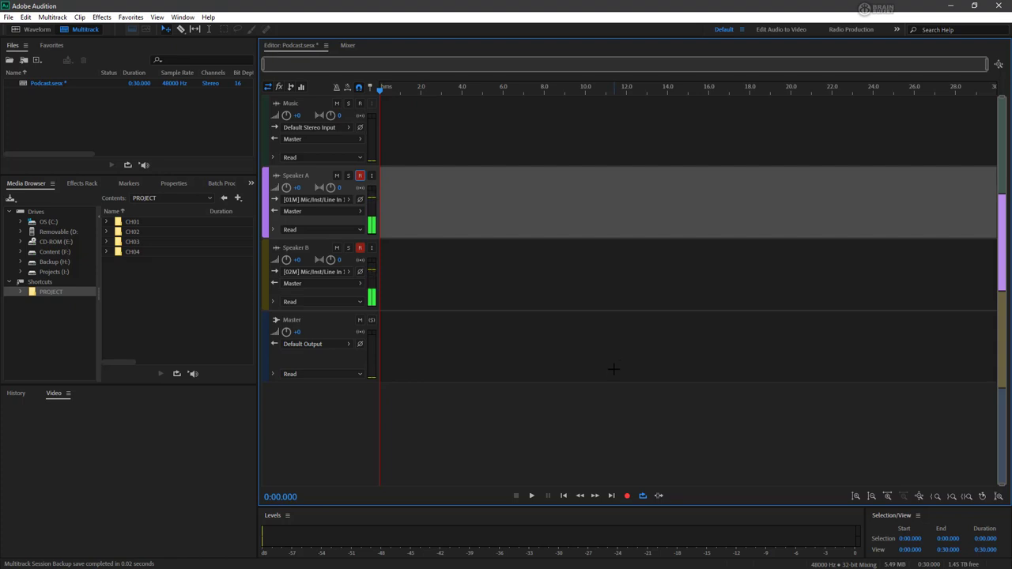
# Step: Record both speakers for about 13 seconds, creating Speaker A_001 and Speaker B_001 clips
pyautogui.click(628, 496)
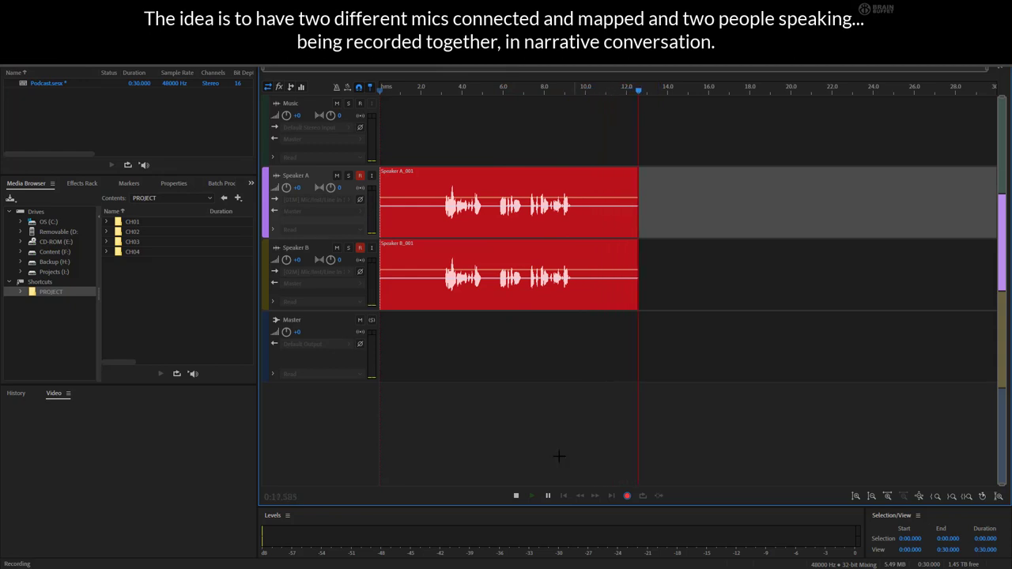
pyautogui.click(516, 496)
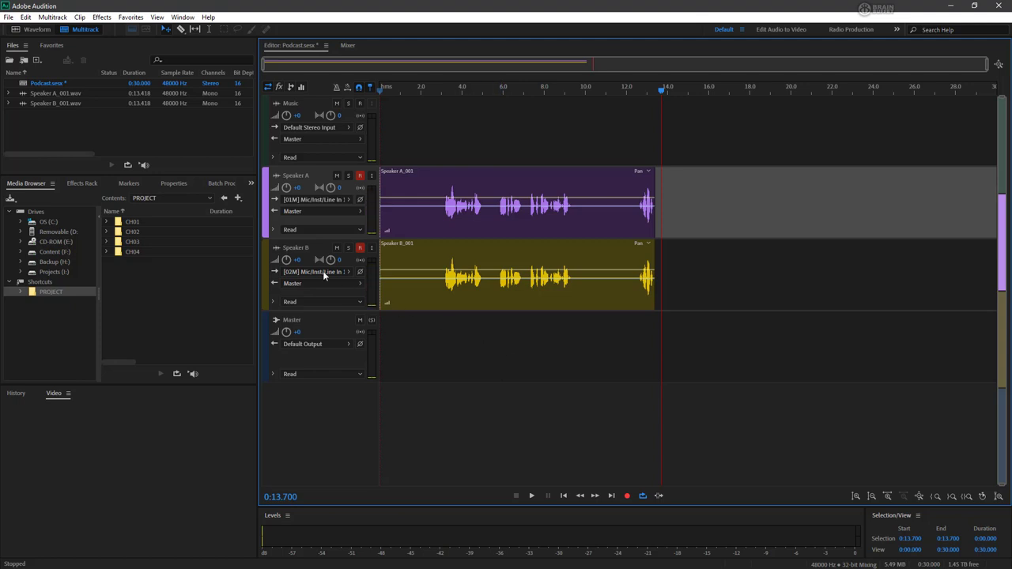
# Step: Open Speaker B_001.wav from the Files panel in the Waveform editor
pyautogui.click(81, 92)
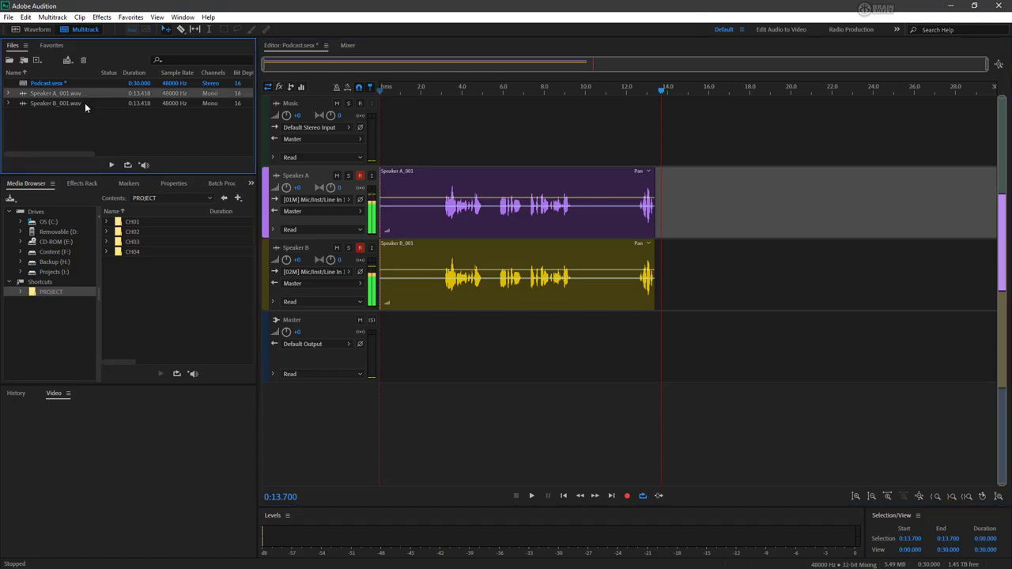
pyautogui.click(82, 102)
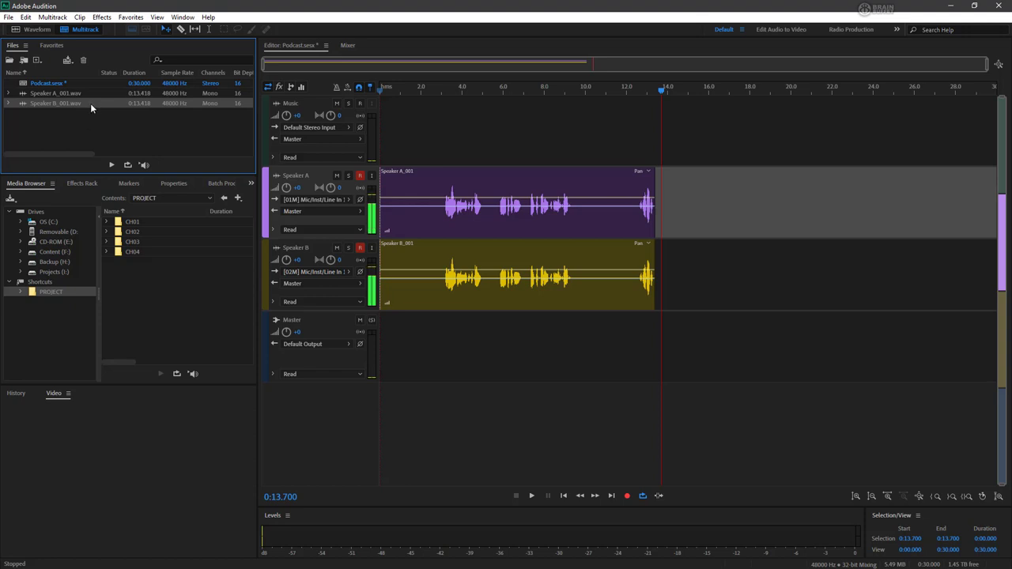
pyautogui.doubleClick(75, 94)
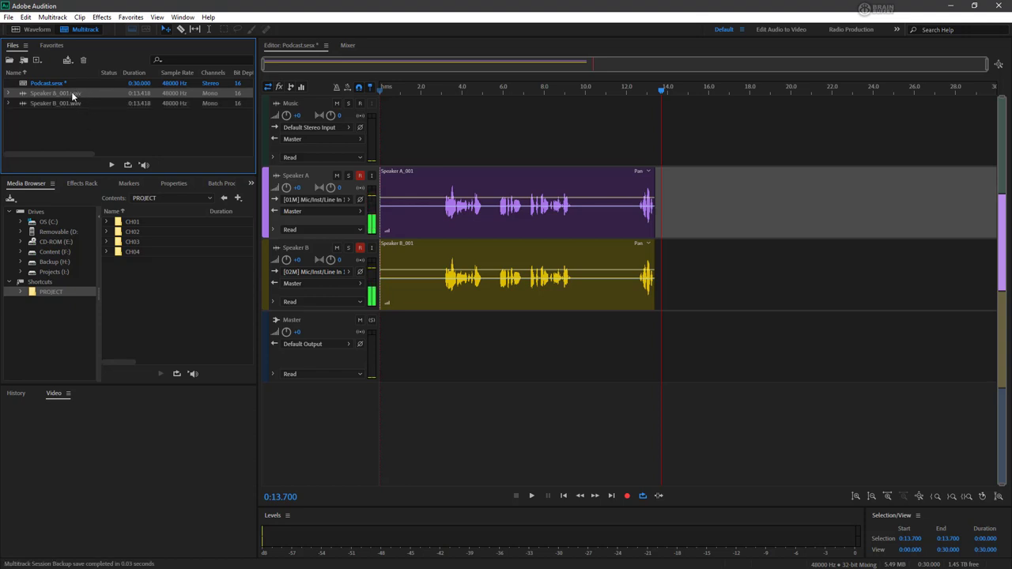
pyautogui.doubleClick(76, 103)
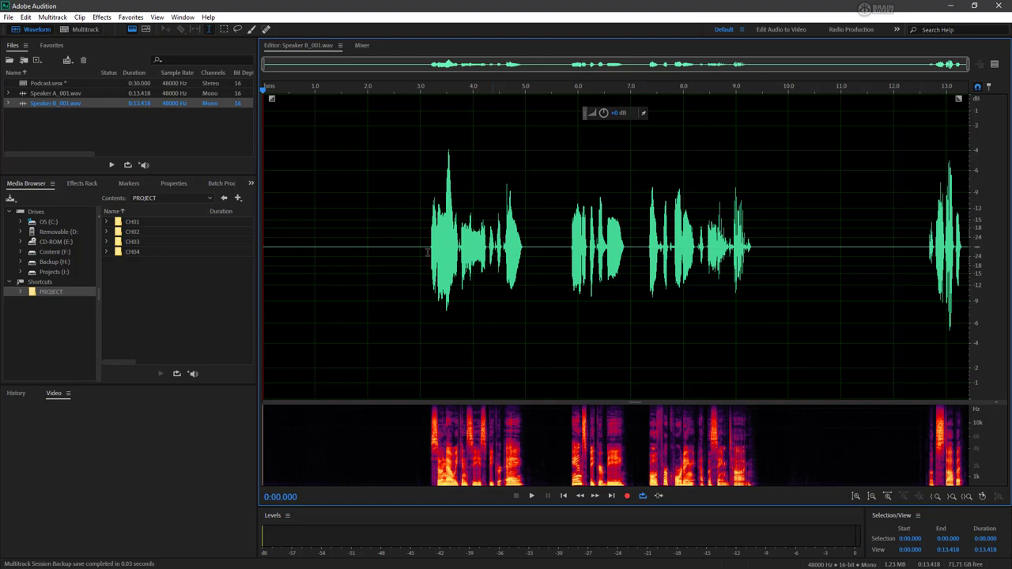
# Step: Delete 0–2.9 s and 7.0–9.5 s from Speaker B_001.wav, then reopen Podcast.sesx
pyautogui.moveTo(414, 259); pyautogui.dragTo(270, 267)
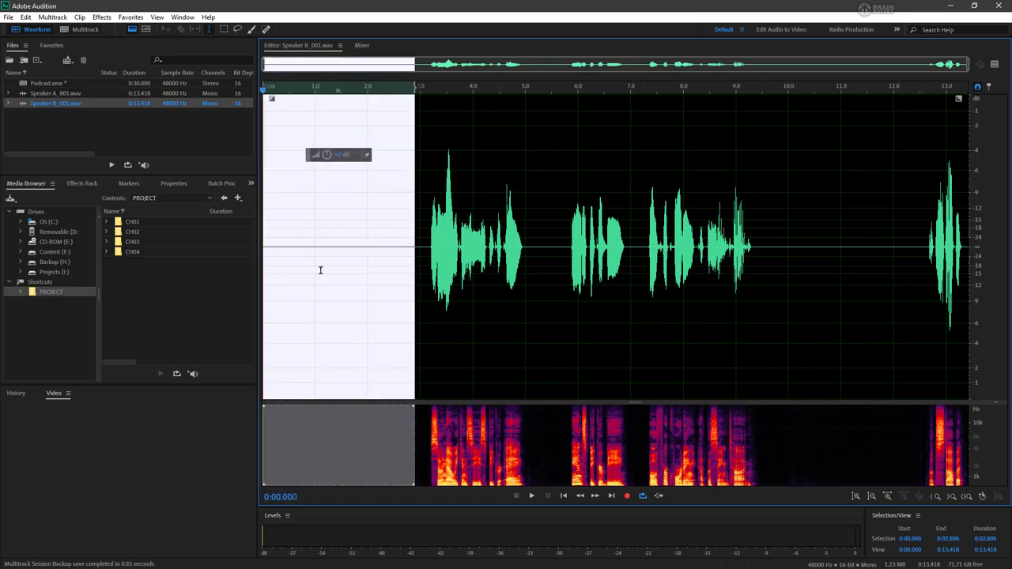
pyautogui.press('Delete')
pyautogui.moveTo(730, 237); pyautogui.dragTo(902, 239)
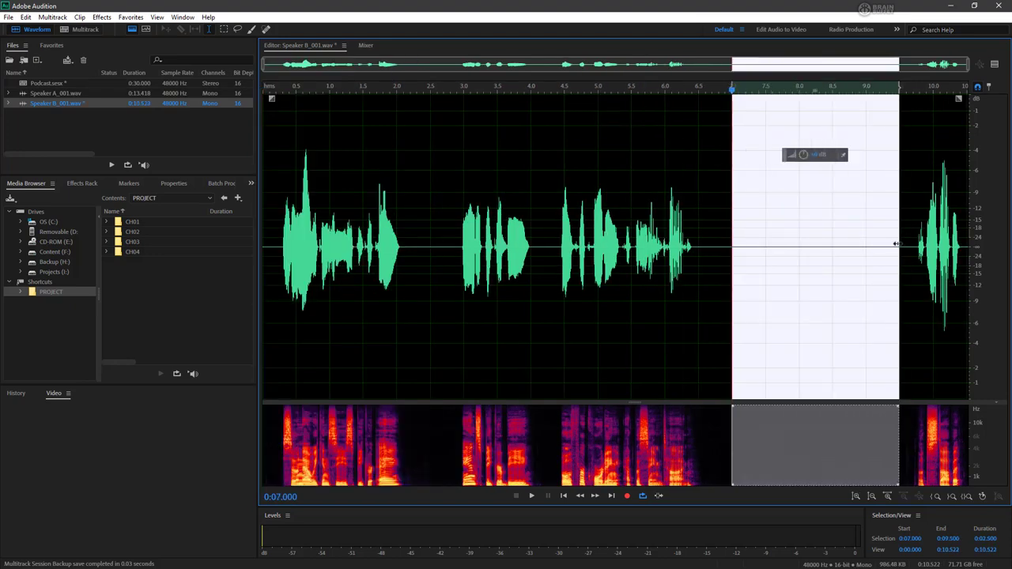
pyautogui.press('Delete')
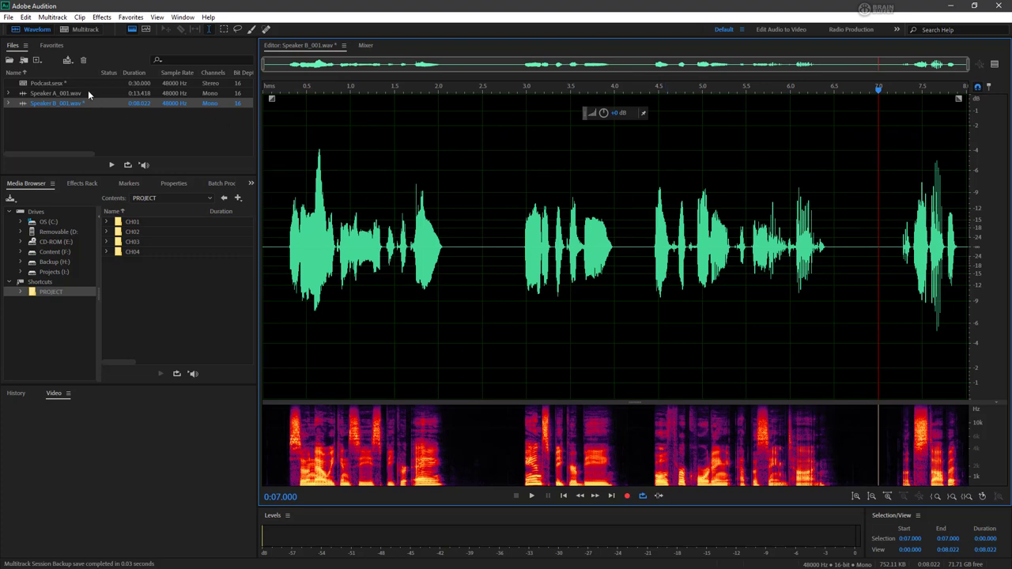
pyautogui.doubleClick(43, 84)
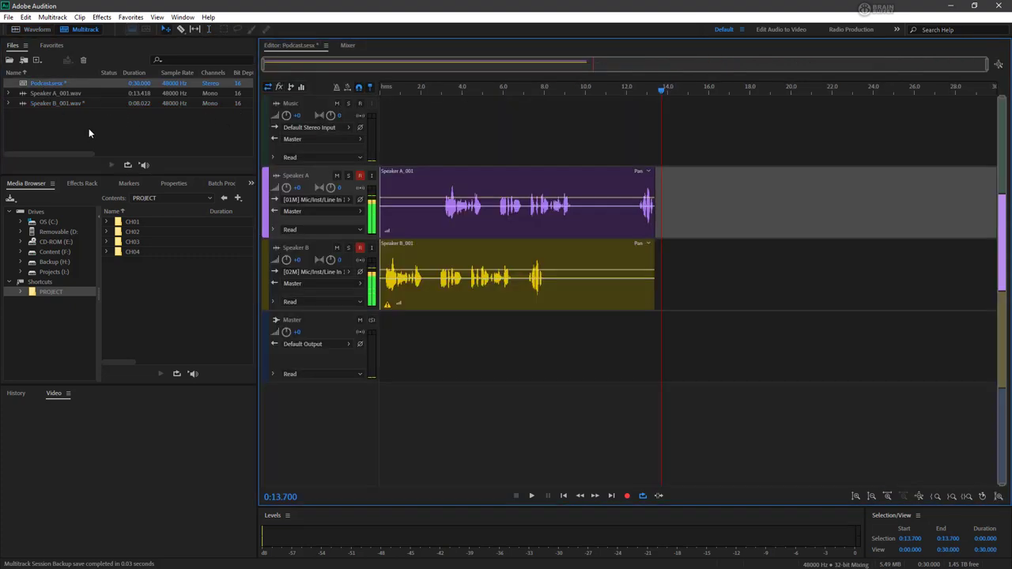